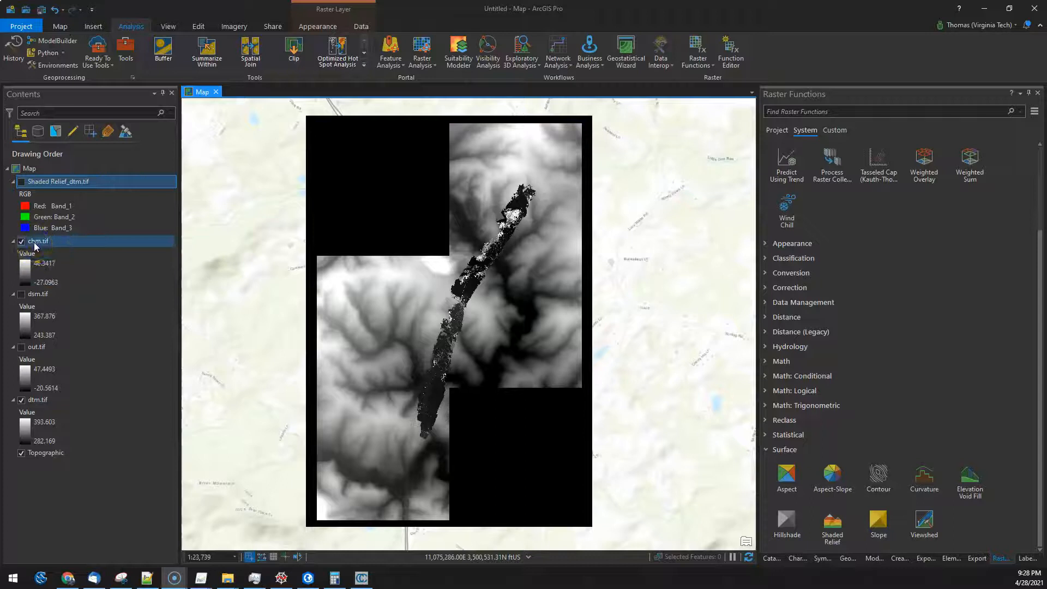
Switch to CloudCompare and load chm.tif from the sam folder, accepting the suggested global shift of -601000, -4088200, 0
click(464, 279)
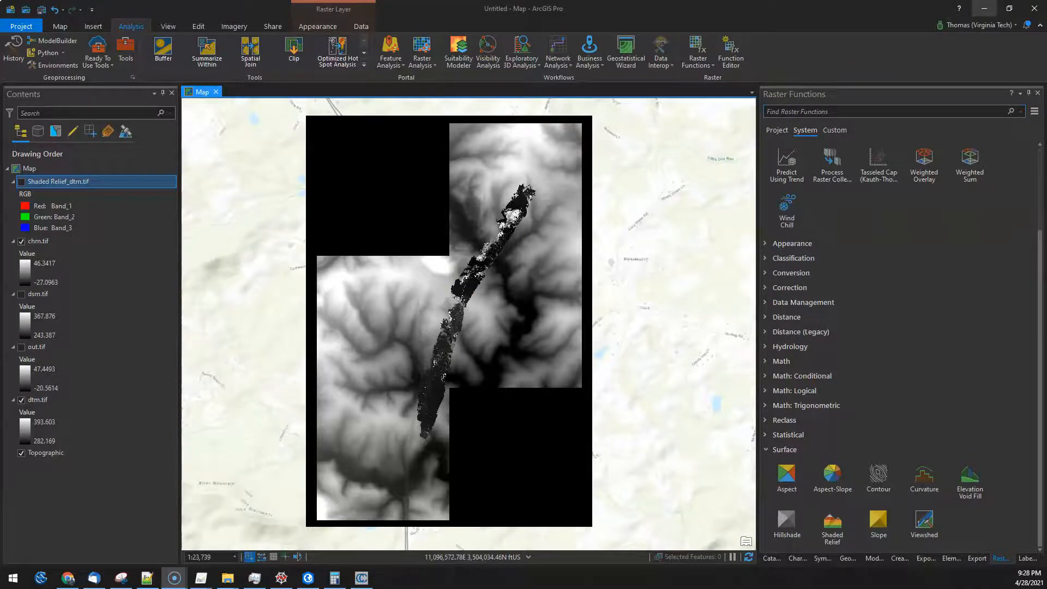
click(985, 9)
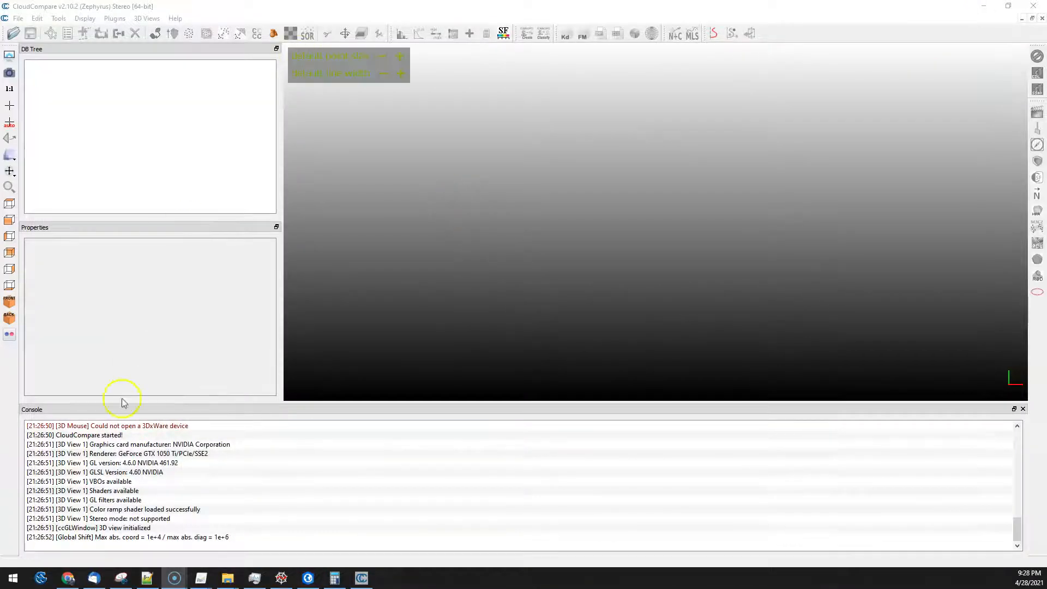
mouse_move(231, 581)
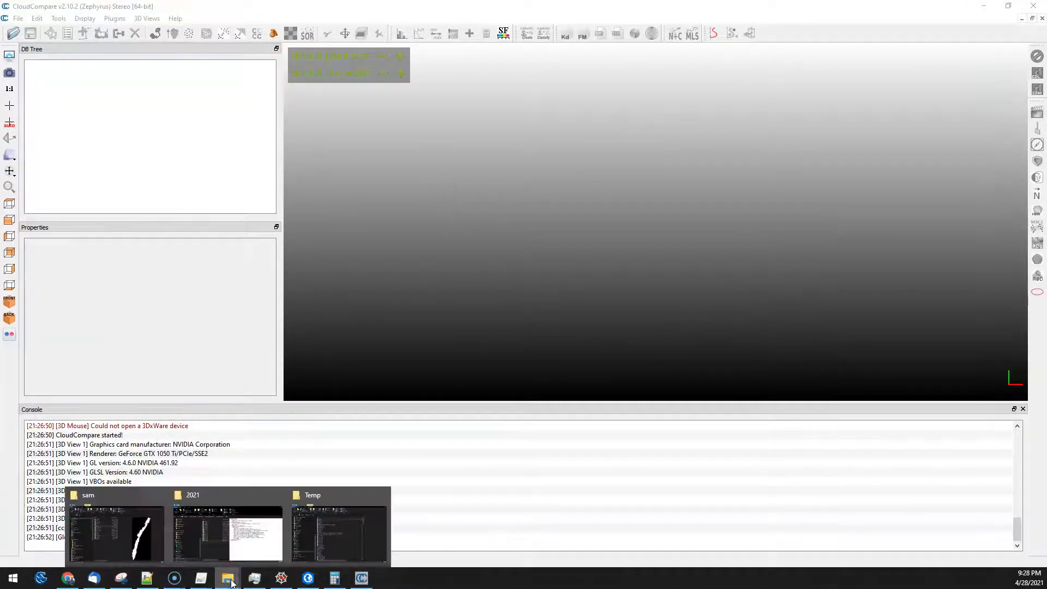
click(147, 542)
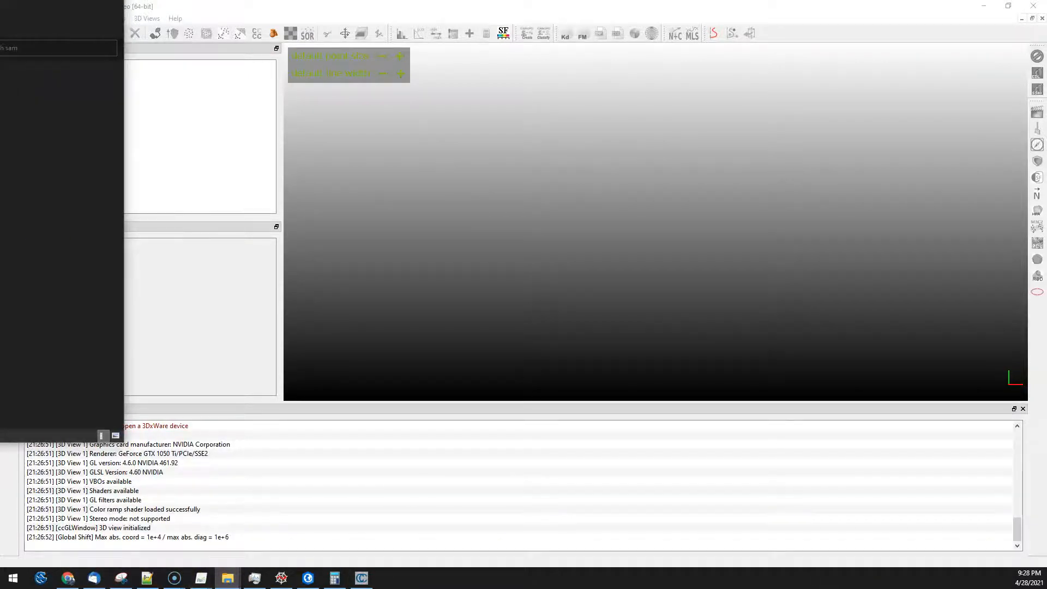
drag(499, 180, 524, 198)
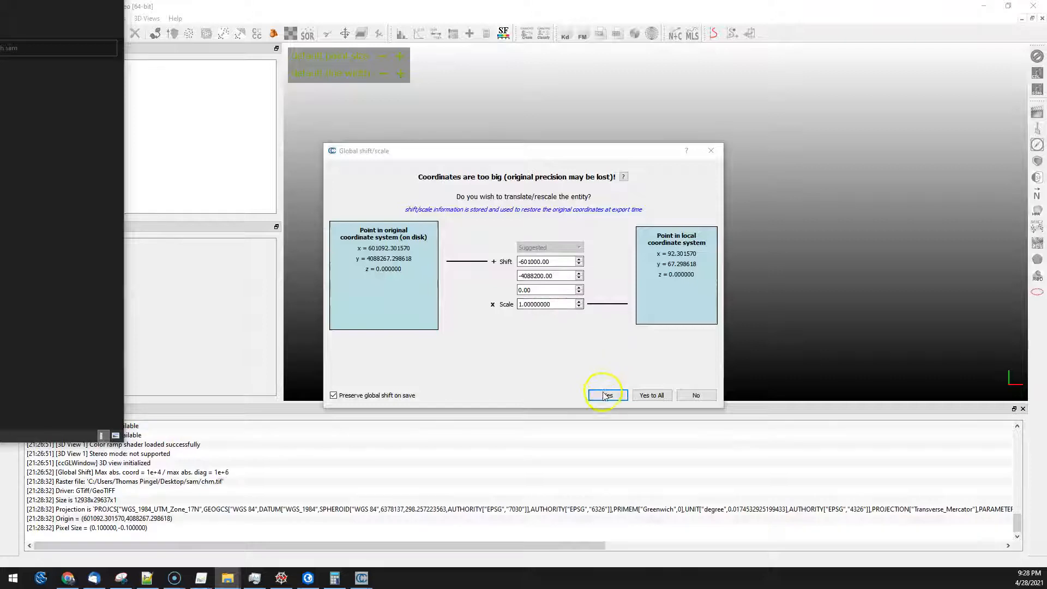
click(603, 394)
drag(60, 8, 0, 65)
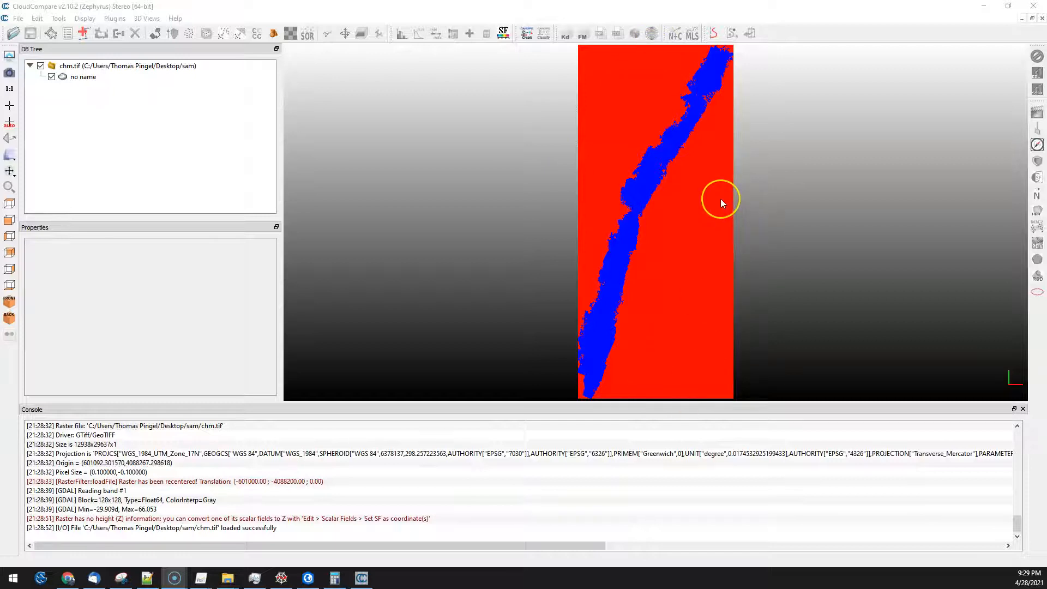
Filter the chm.tif cloud by scalar value with an upper limit of 9999 and export the matching points as a new cloud
click(83, 77)
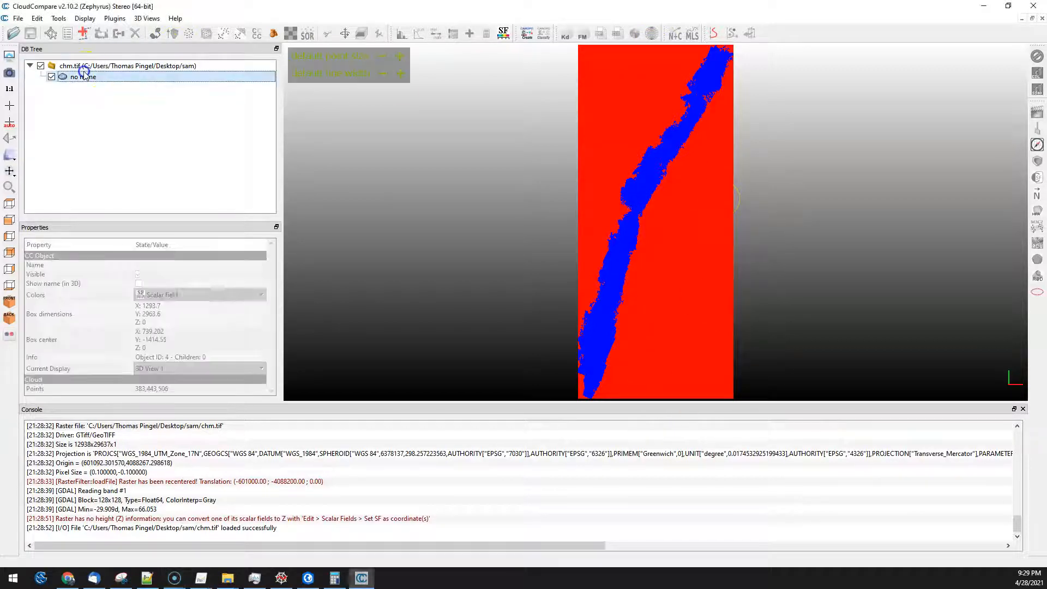
click(37, 19)
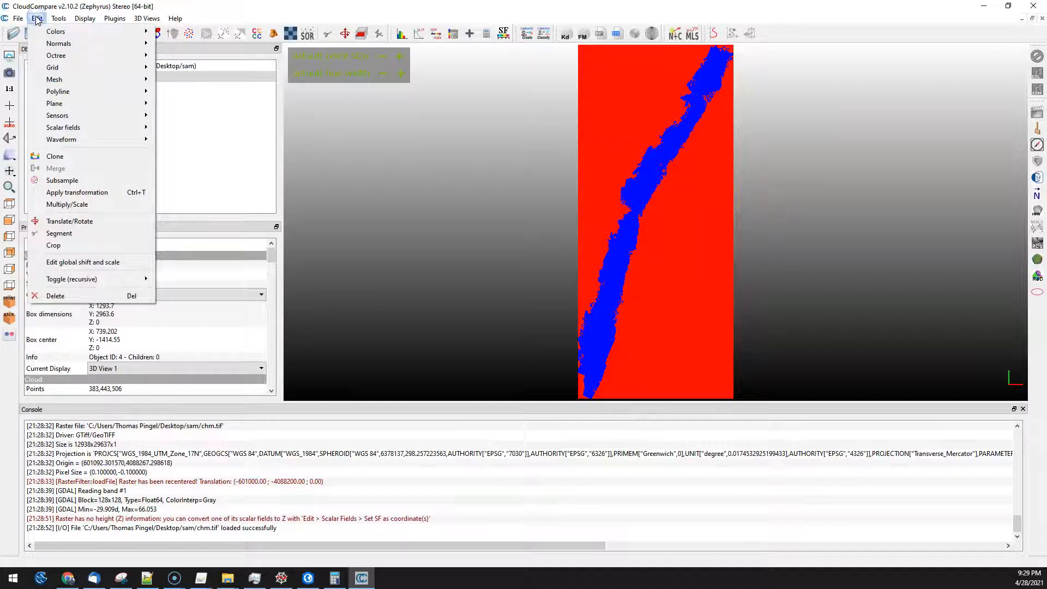
mouse_move(68, 128)
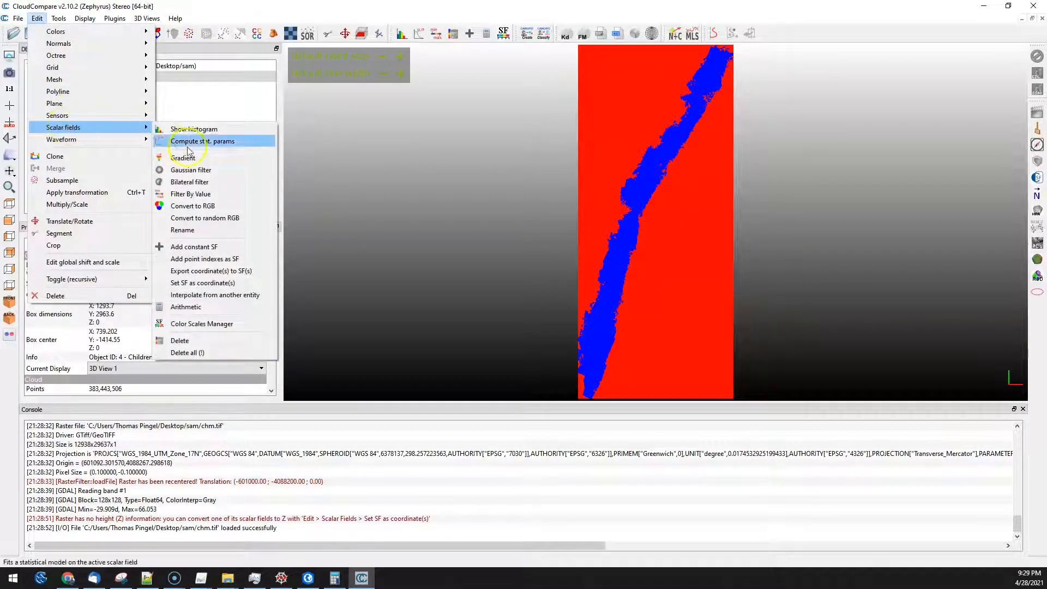
click(190, 194)
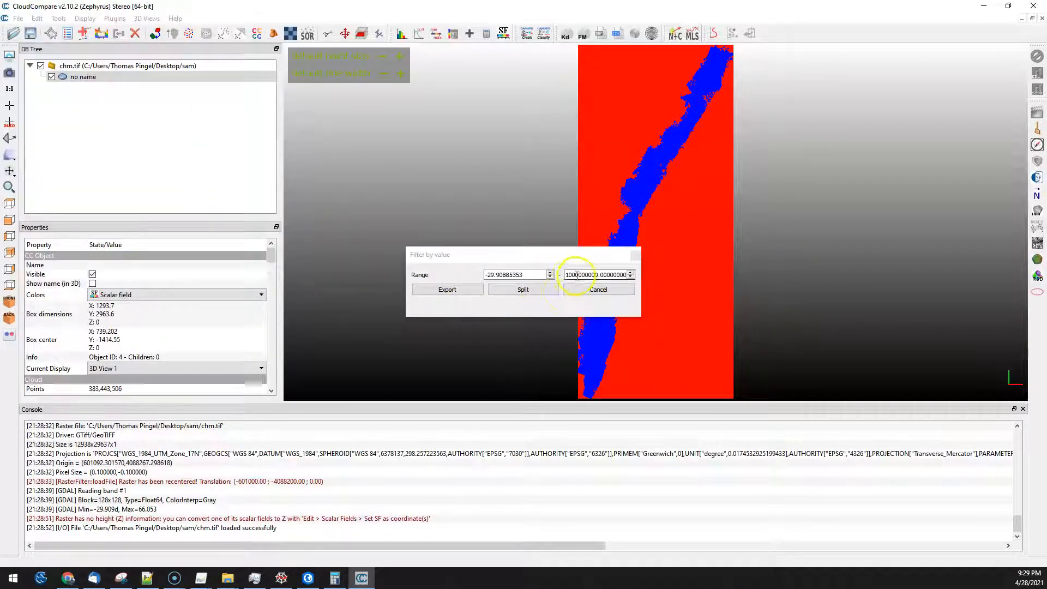
click(566, 276)
double_click(566, 276)
text(9999)
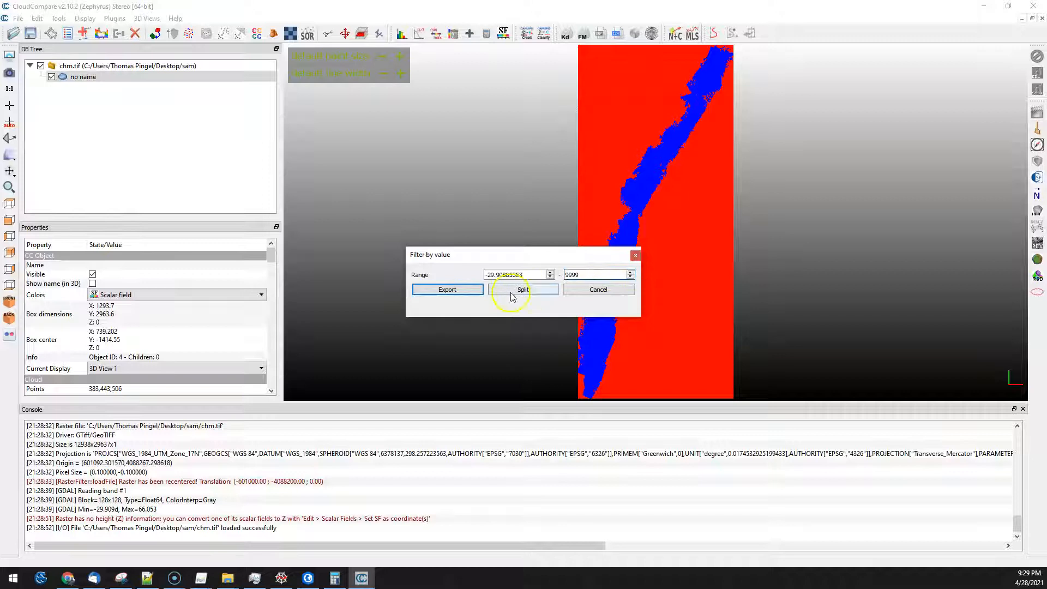
click(462, 290)
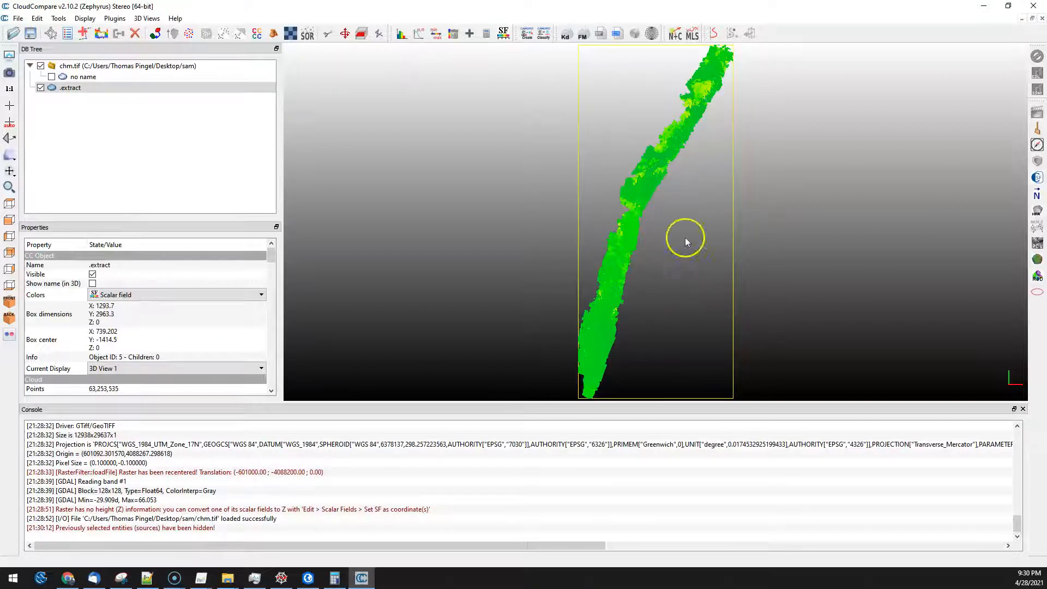
Hide the original chm.tif group and narrow the extracted cloud's colour saturation range to about -4.46 to 1.84
click(40, 65)
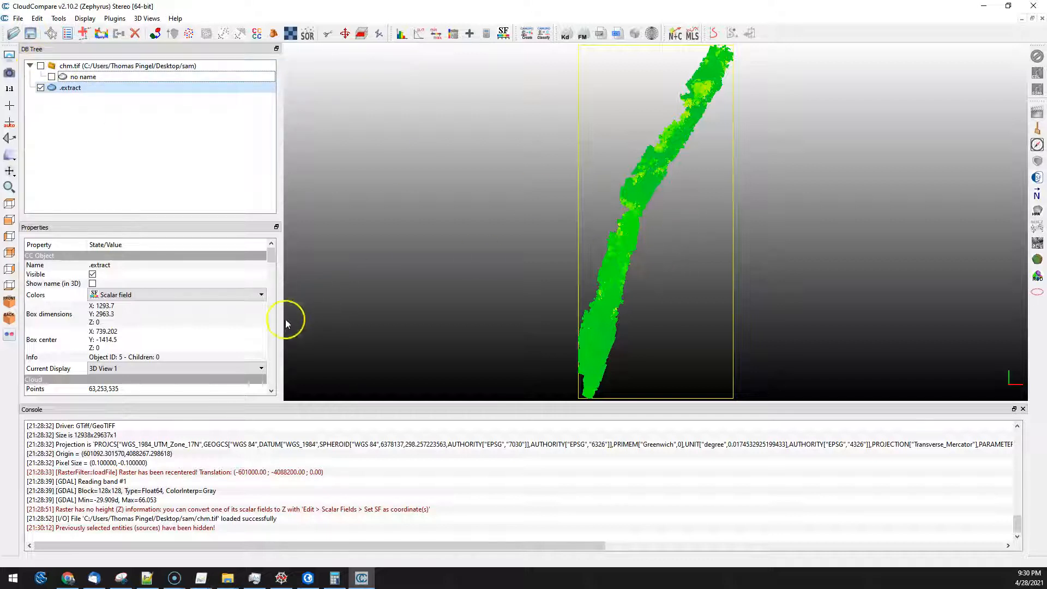
drag(271, 254, 272, 349)
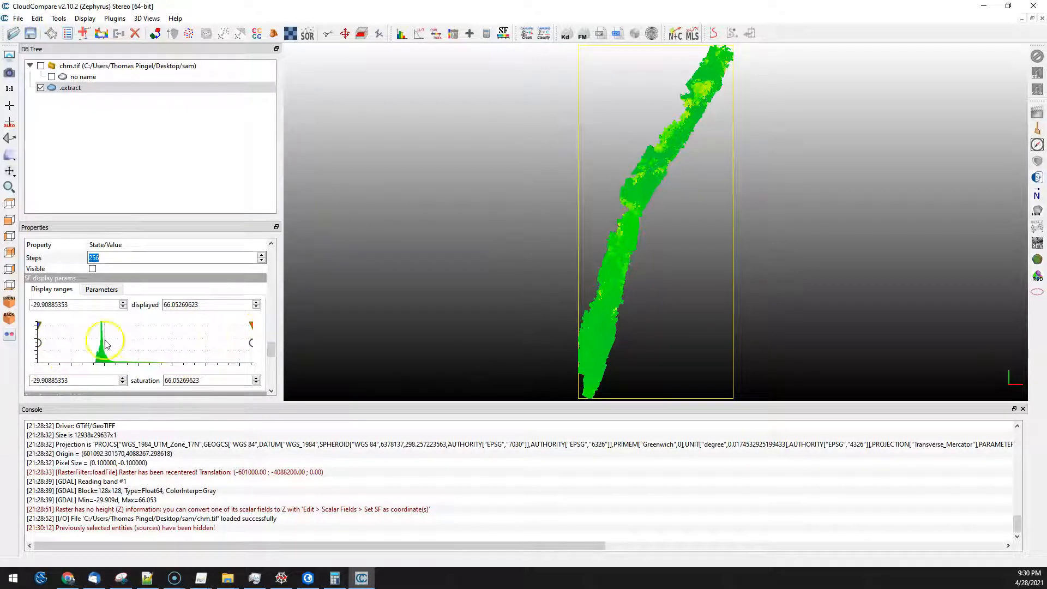
click(38, 326)
click(95, 334)
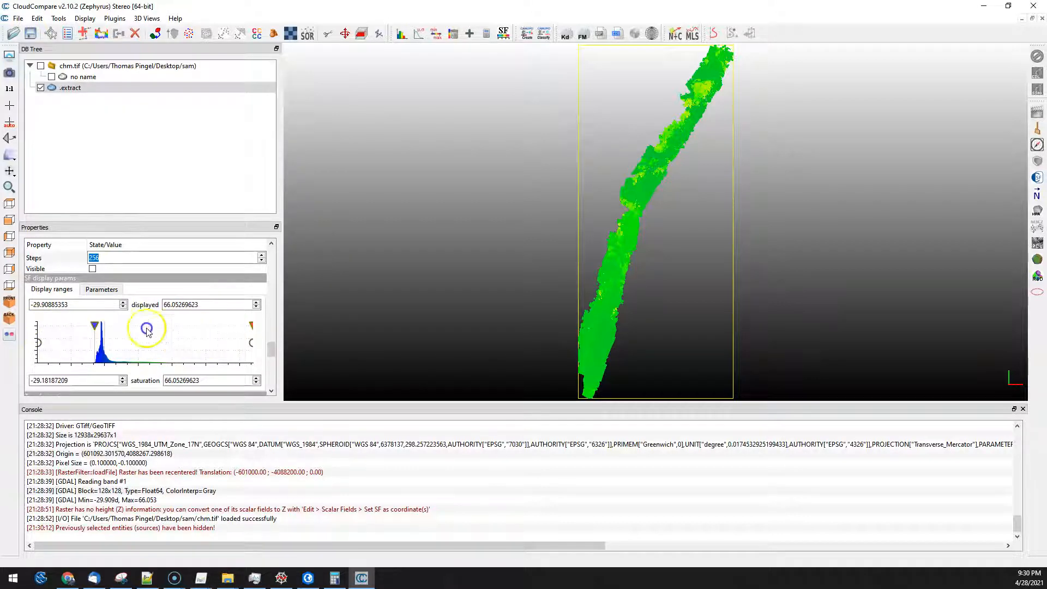
click(108, 335)
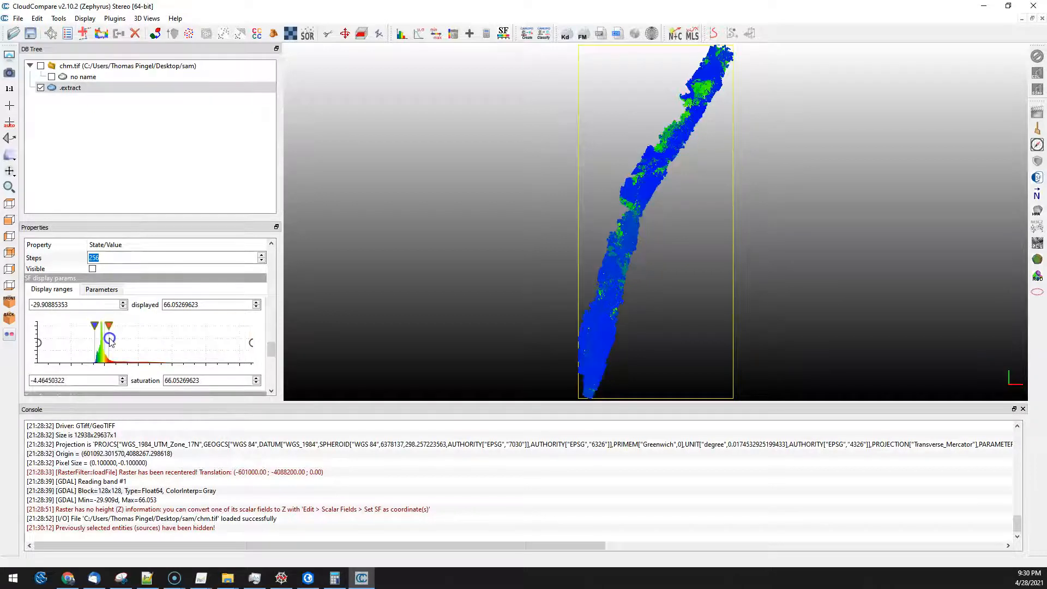
click(167, 364)
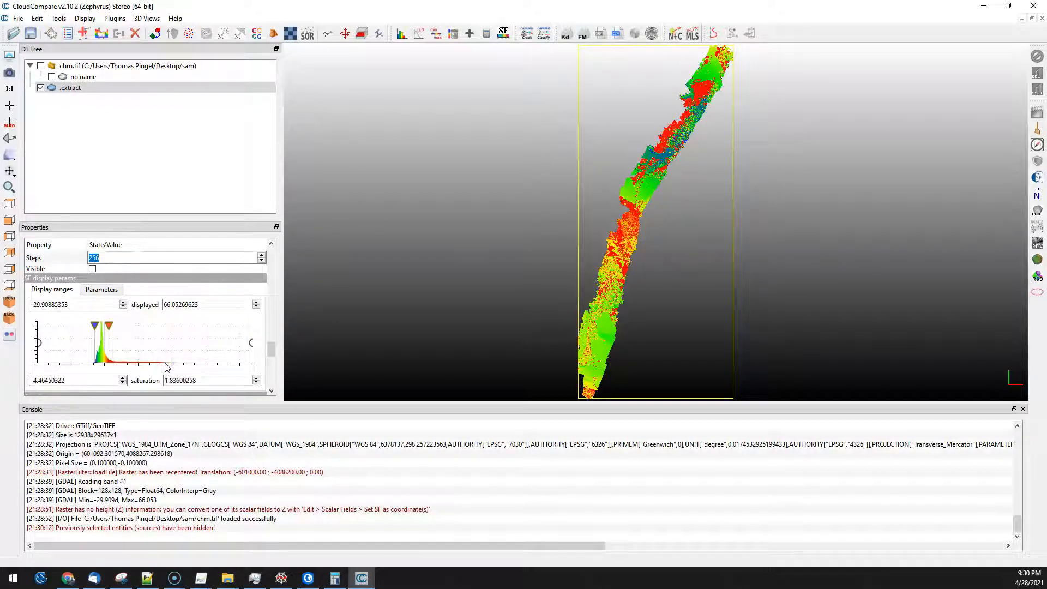
Set the extracted cloud's scalar field as its Z coordinate to give the points height
drag(647, 304, 905, 340)
drag(601, 157, 565, 164)
click(36, 19)
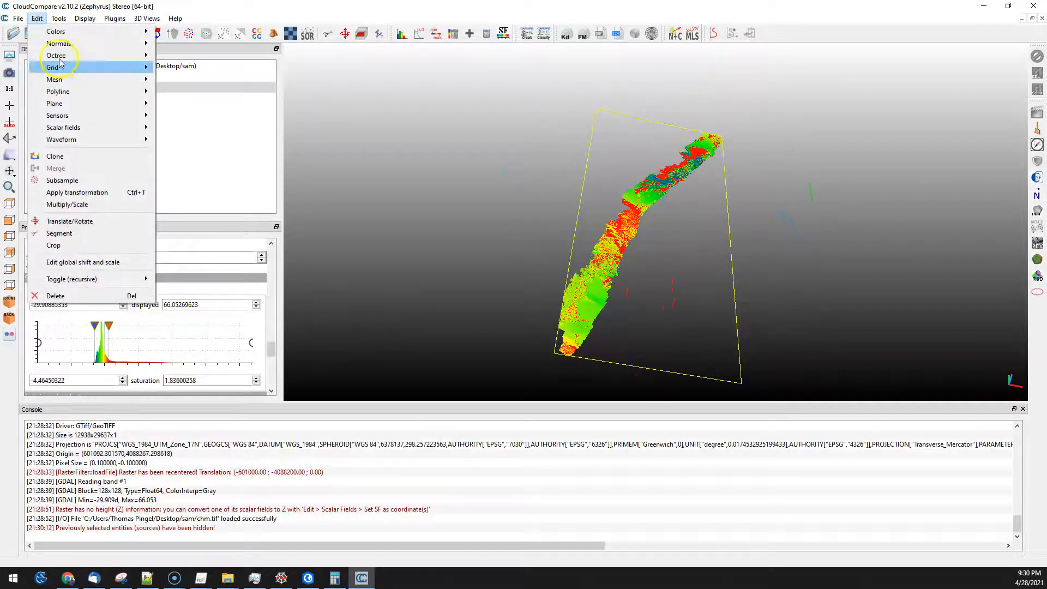
mouse_move(81, 132)
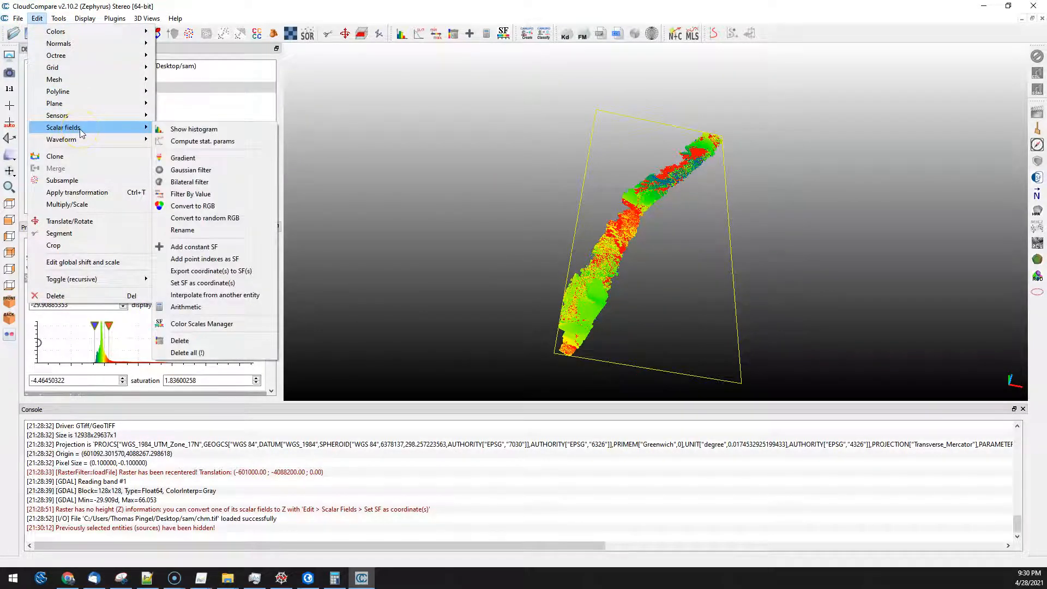
click(211, 329)
click(221, 272)
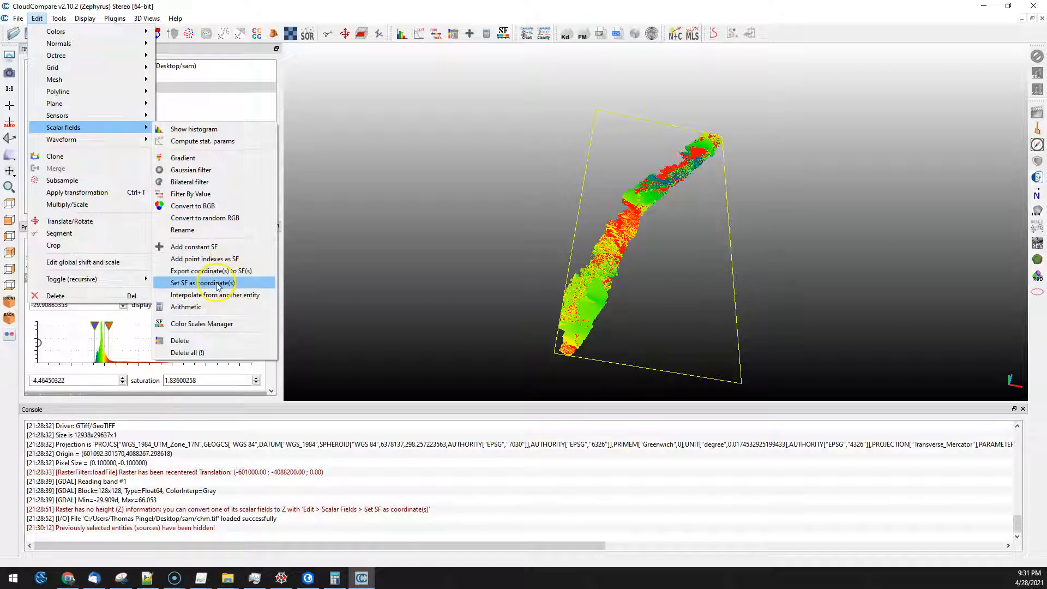
click(206, 288)
click(206, 288)
click(577, 304)
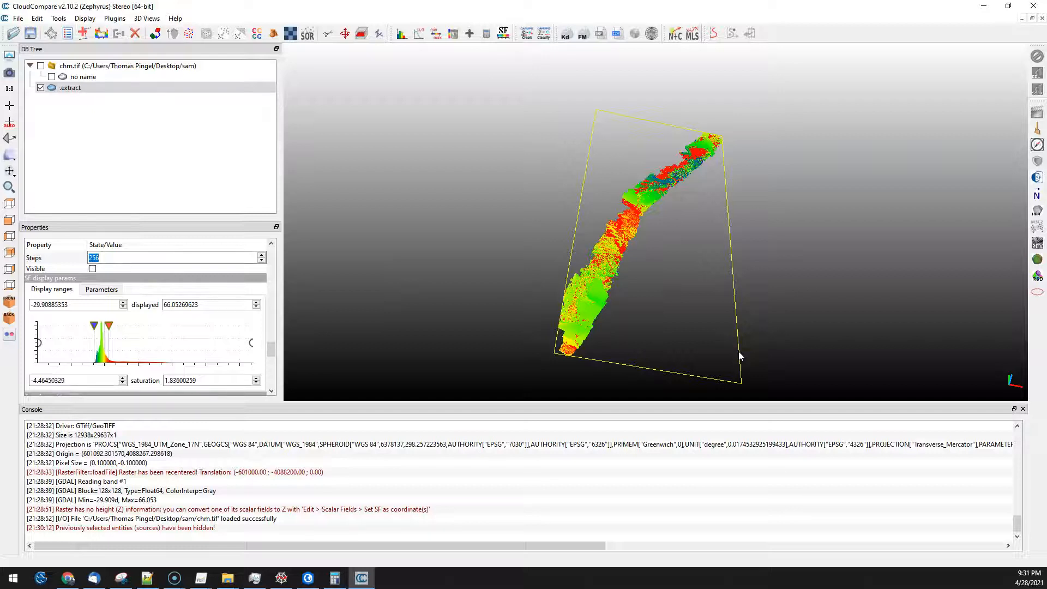
Raise the upper colour saturation limit of the extracted cloud to about 9.83
click(675, 252)
drag(697, 280, 698, 284)
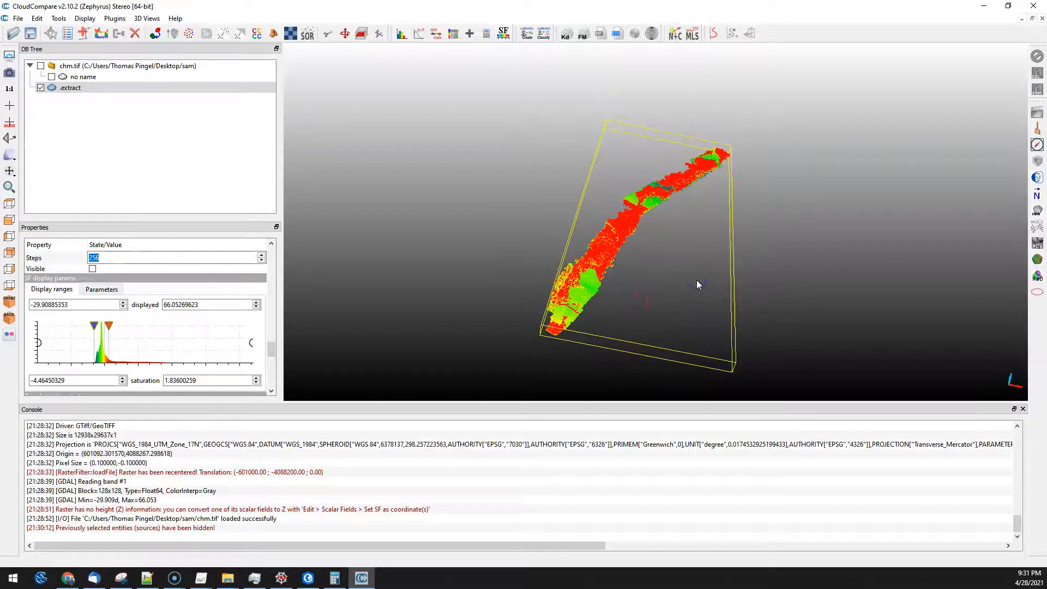
drag(663, 217, 389, 280)
scroll(634, 236, up, 5)
drag(109, 326, 127, 335)
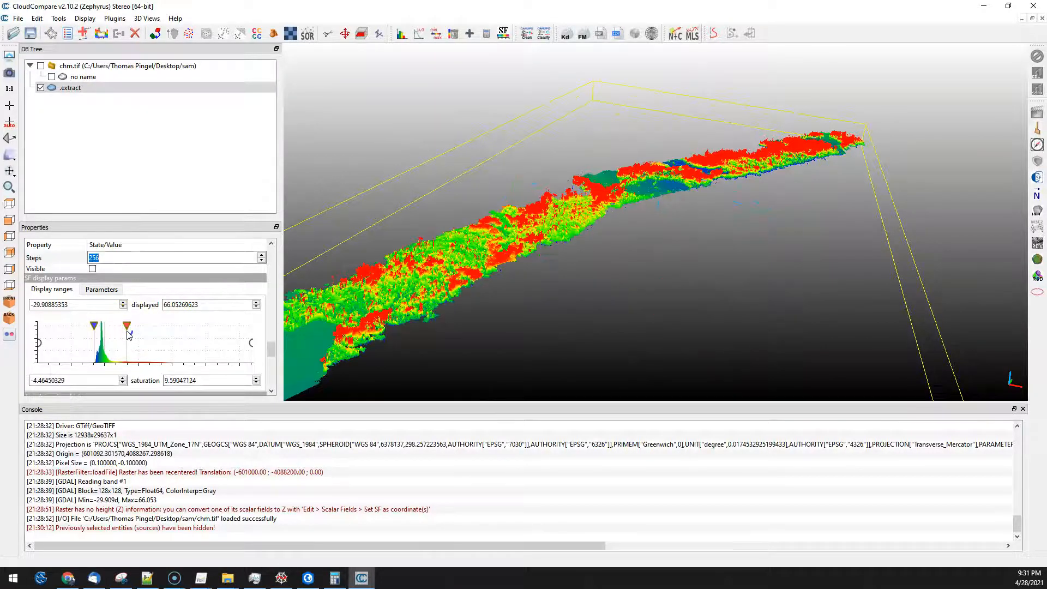
Apply the EyeDome Lighting shader to the 3D view of the extracted canopy height cloud
click(58, 18)
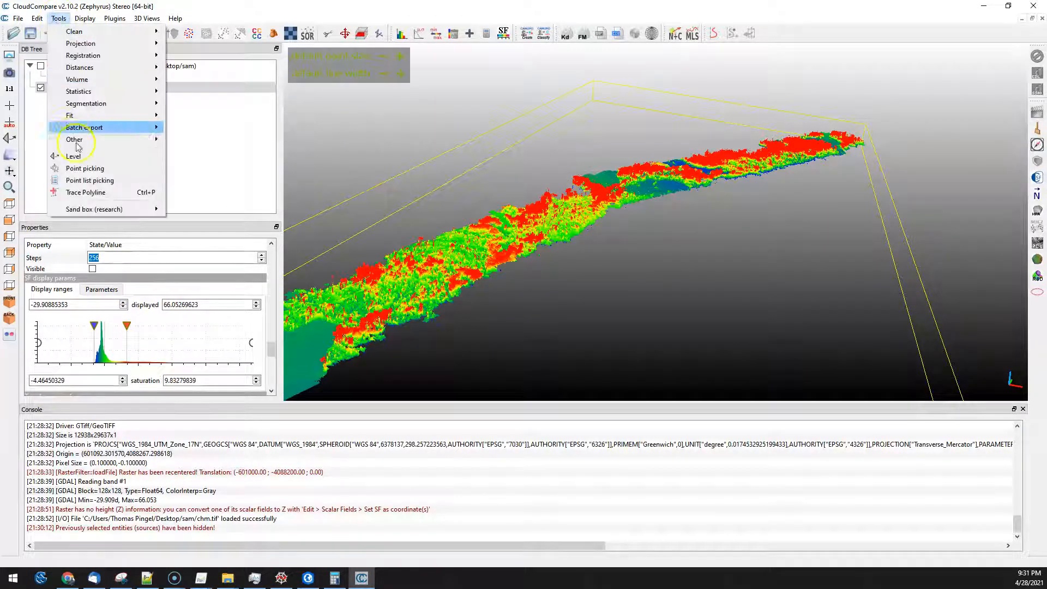
mouse_move(84, 18)
mouse_move(185, 240)
click(264, 247)
mouse_move(670, 242)
mouse_down()
mouse_move(720, 259)
mouse_move(517, 344)
mouse_move(572, 312)
mouse_up()
drag(593, 315, 473, 195)
right_drag(543, 230, 634, 188)
drag(576, 294, 579, 346)
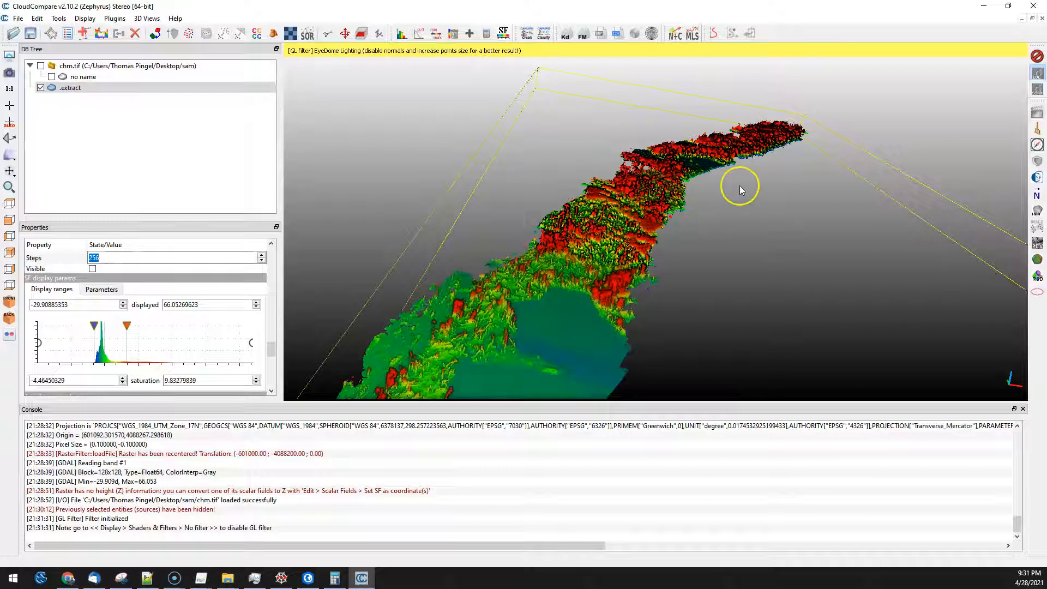
drag(795, 312, 766, 331)
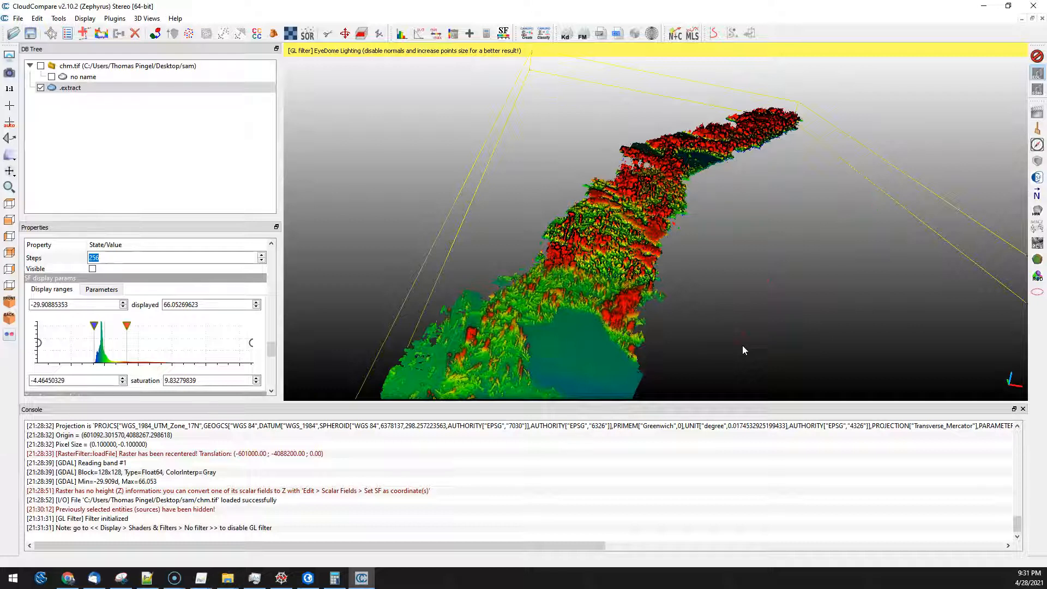
drag(685, 345, 614, 374)
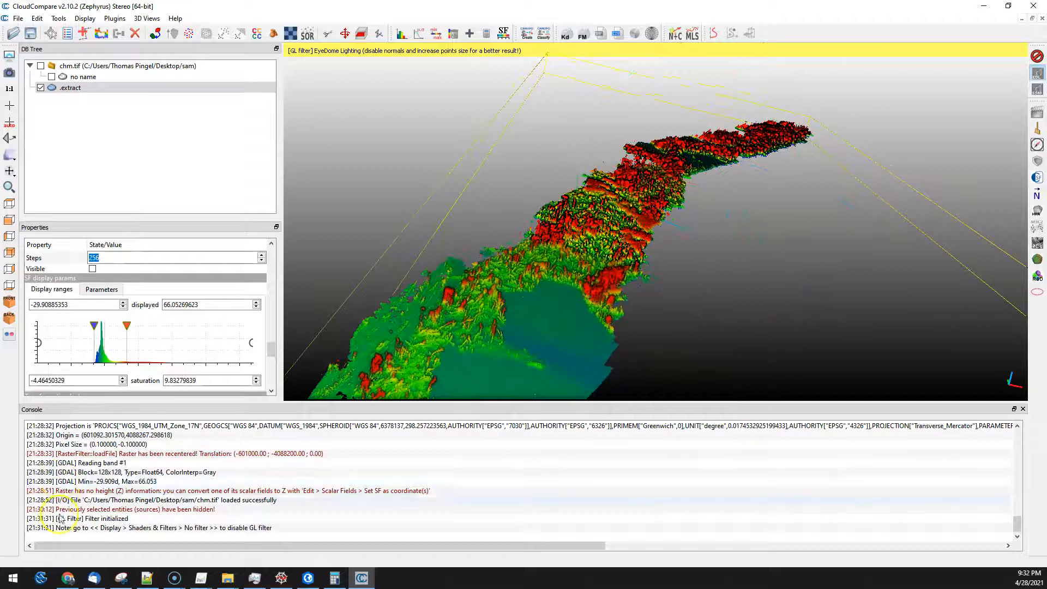